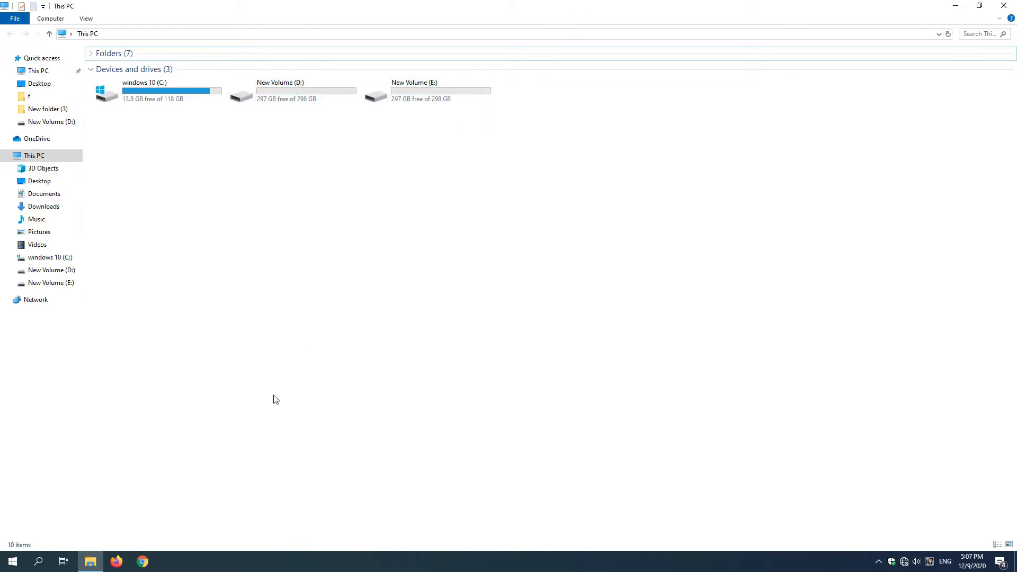
# Find and open Manage Storage Spaces, start creating a new pool and storage space, and move the window aside
pyautogui.click(39, 565)
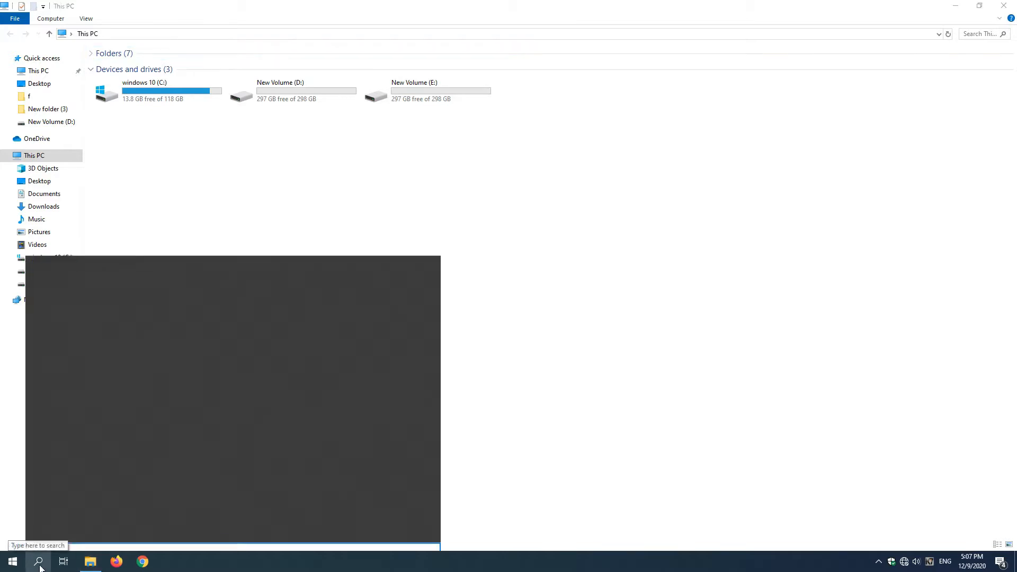
pyautogui.write('st')
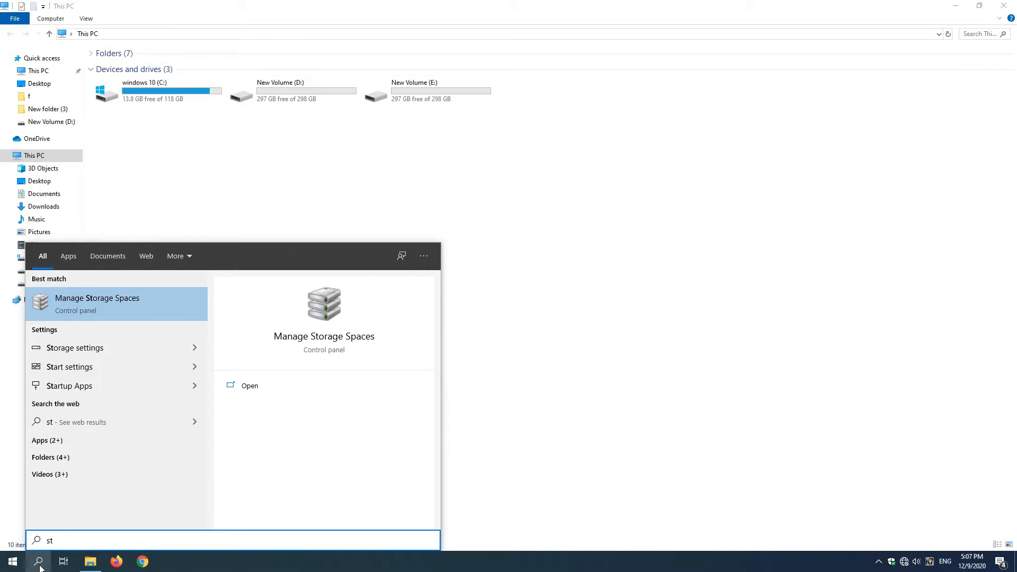
pyautogui.click(75, 307)
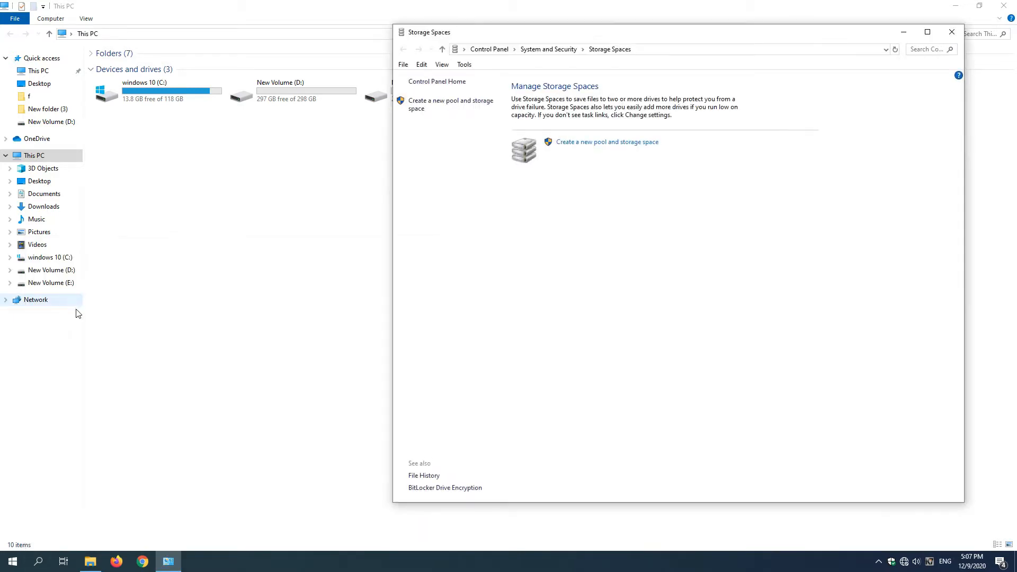
pyautogui.moveTo(733, 39); pyautogui.dragTo(620, 48)
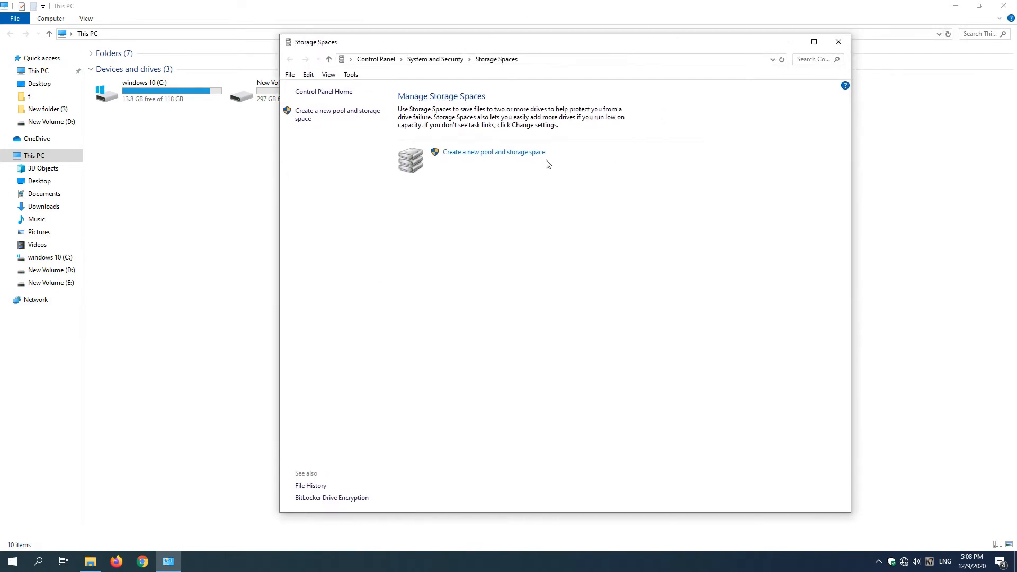
pyautogui.click(469, 154)
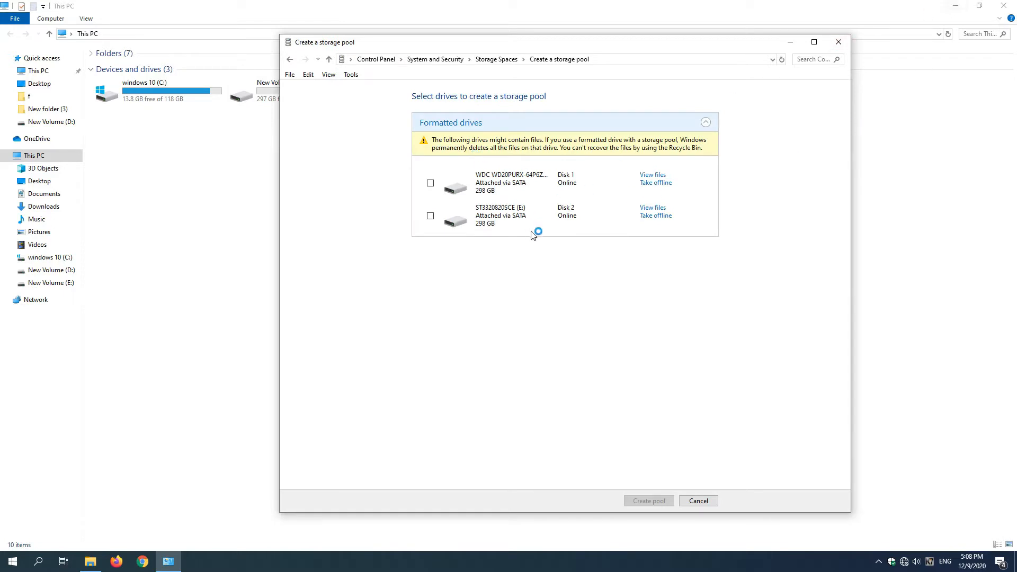
pyautogui.moveTo(526, 42); pyautogui.dragTo(714, 58)
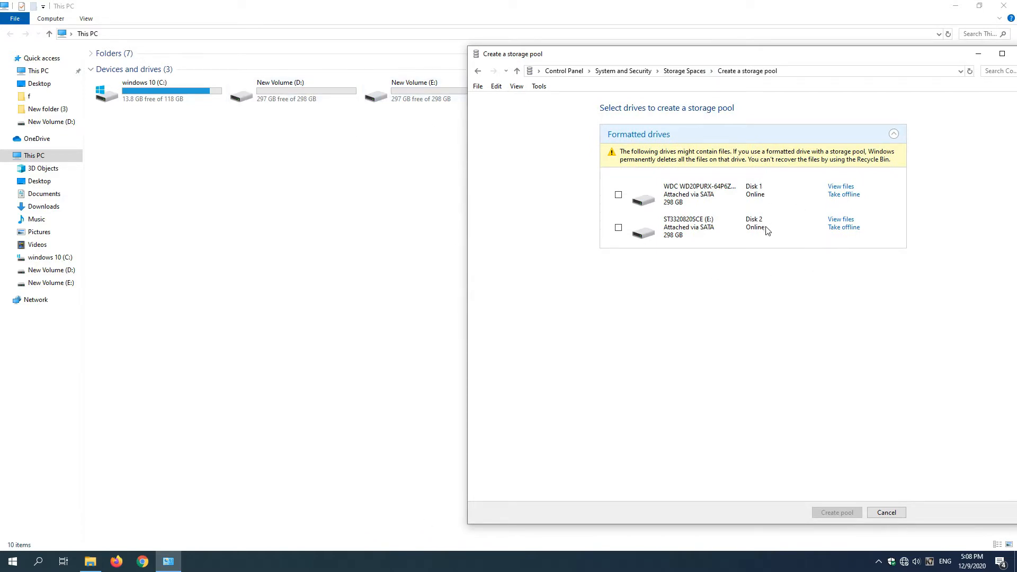
# Examine the installed disks and their partitions in Disk Management from Computer Management, then close it
pyautogui.click(956, 5)
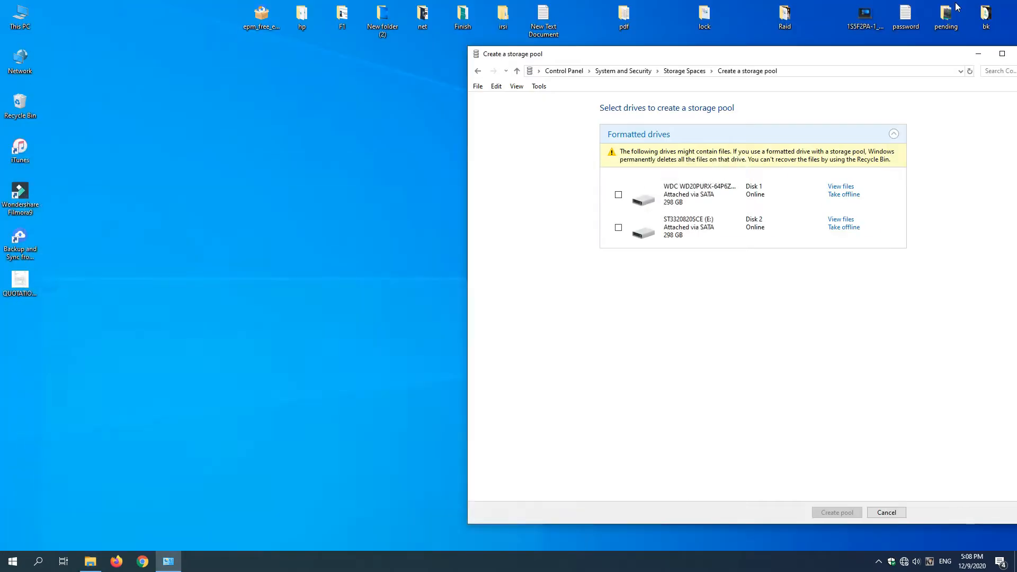
pyautogui.rightClick(11, 19)
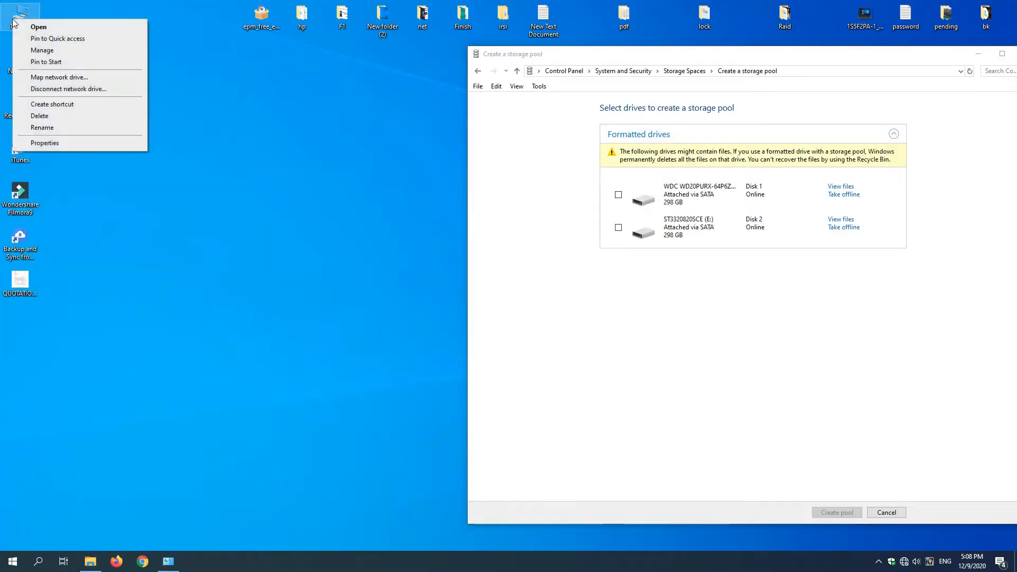
pyautogui.click(28, 50)
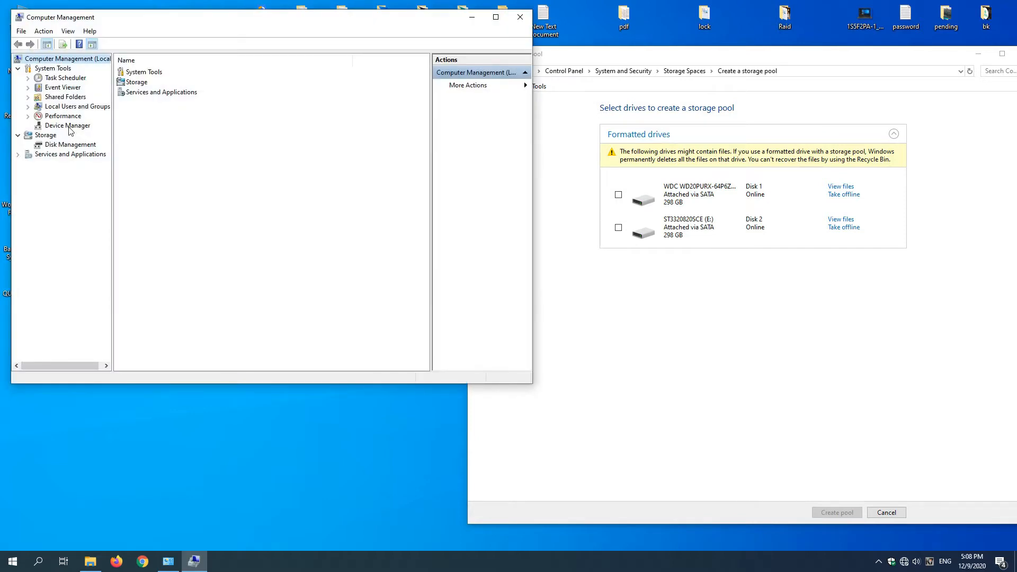
pyautogui.click(68, 146)
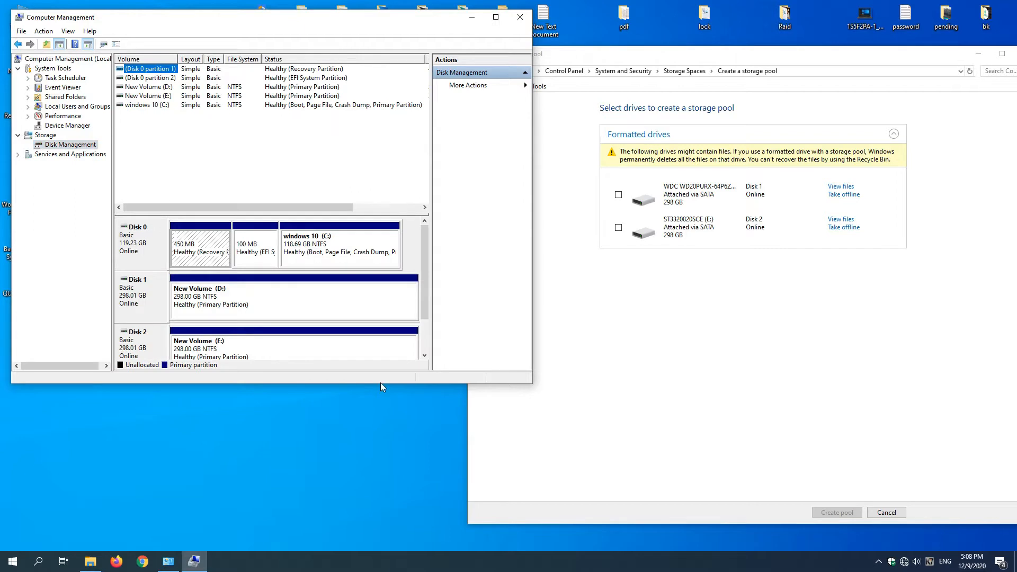
pyautogui.moveTo(381, 382); pyautogui.dragTo(380, 489)
pyautogui.click(783, 304)
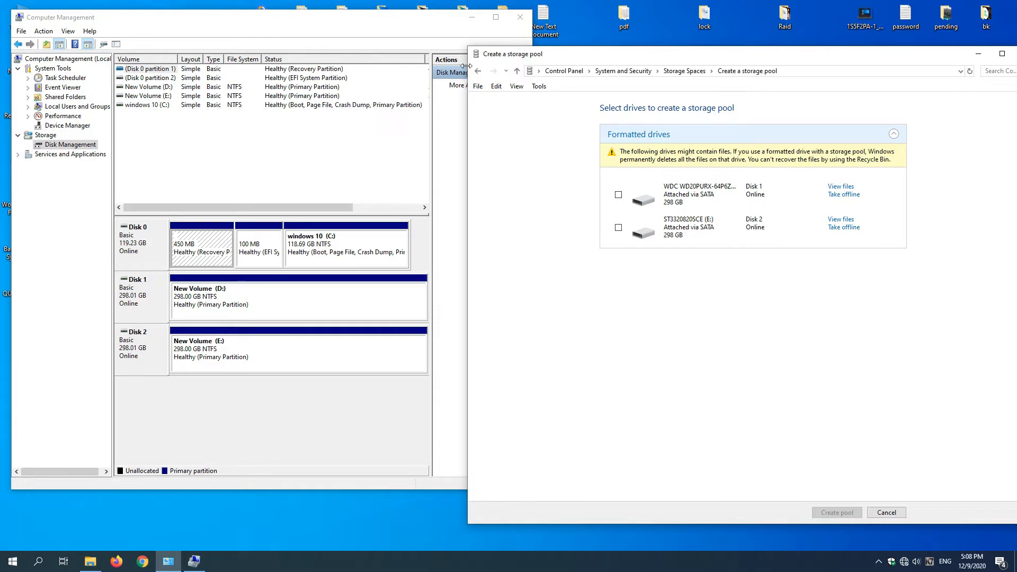
pyautogui.click(496, 17)
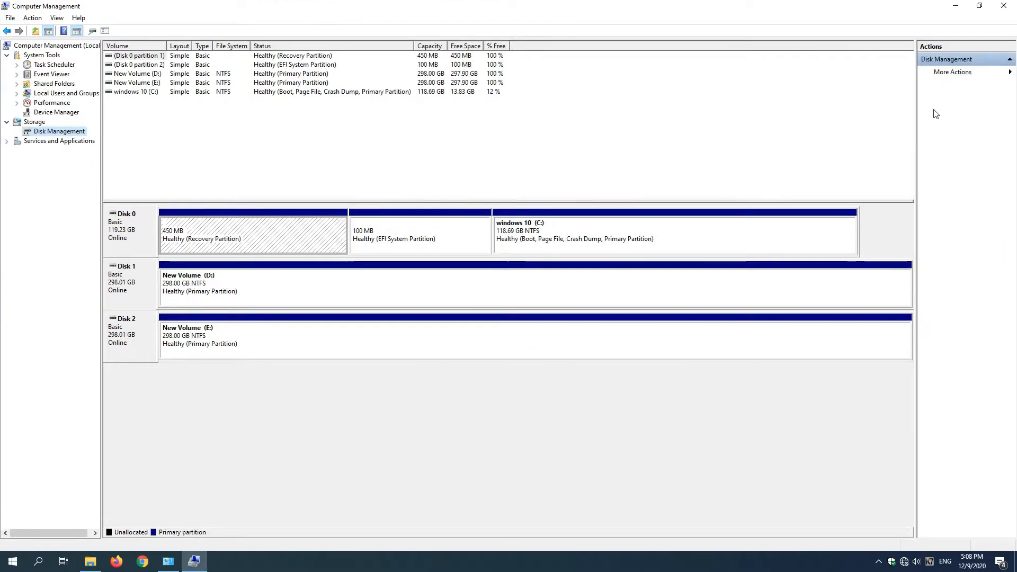
pyautogui.click(1005, 6)
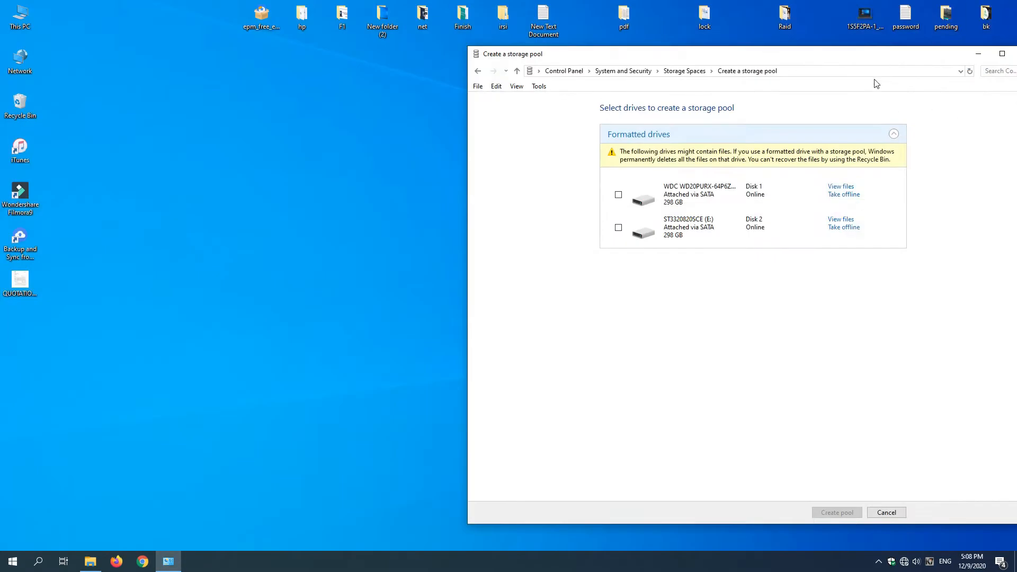
# Maximize the storage pool window, select both formatted drives, Disk 1 and Disk 2, and create the pool
pyautogui.doubleClick(910, 56)
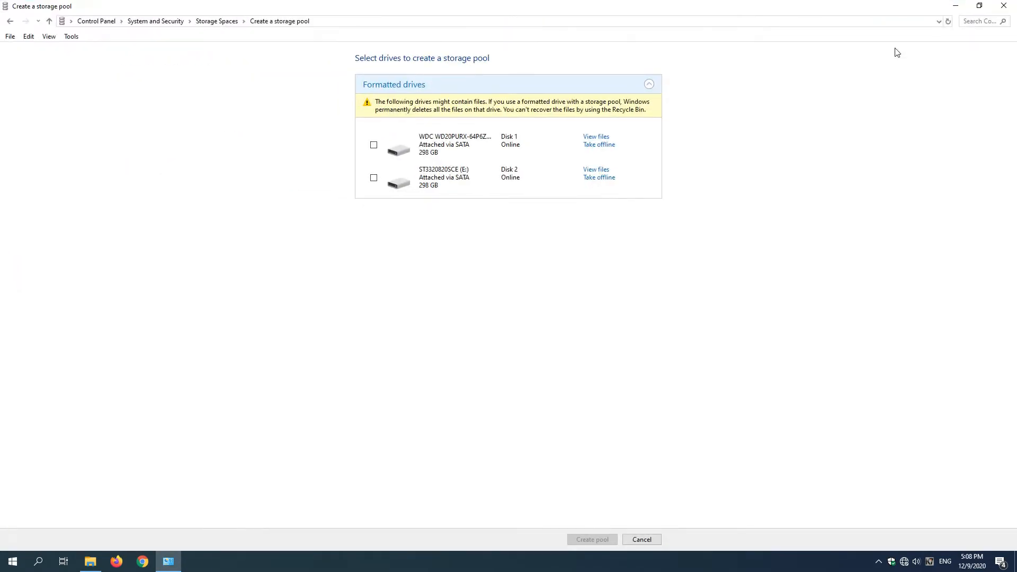
pyautogui.click(374, 146)
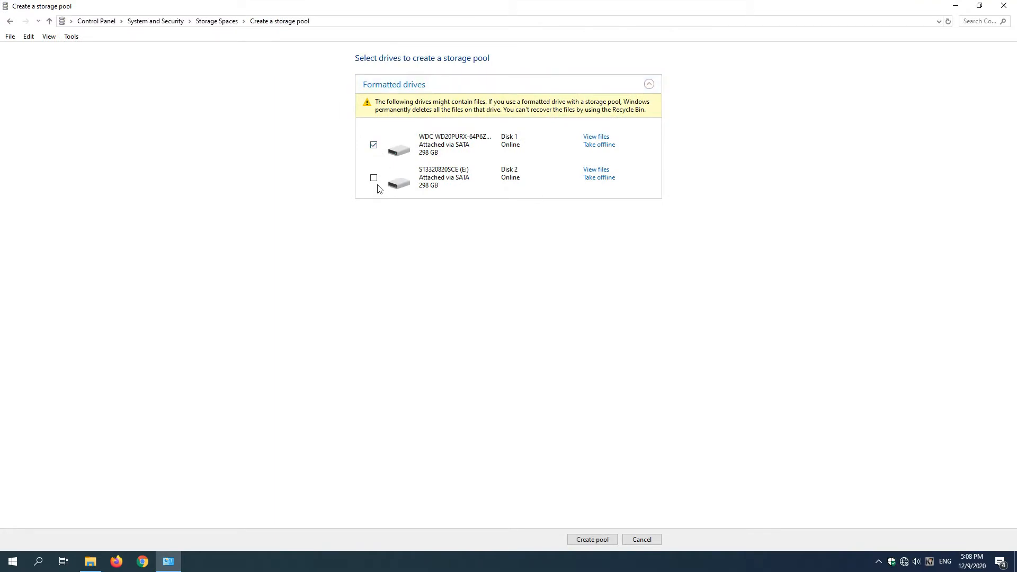
pyautogui.click(593, 540)
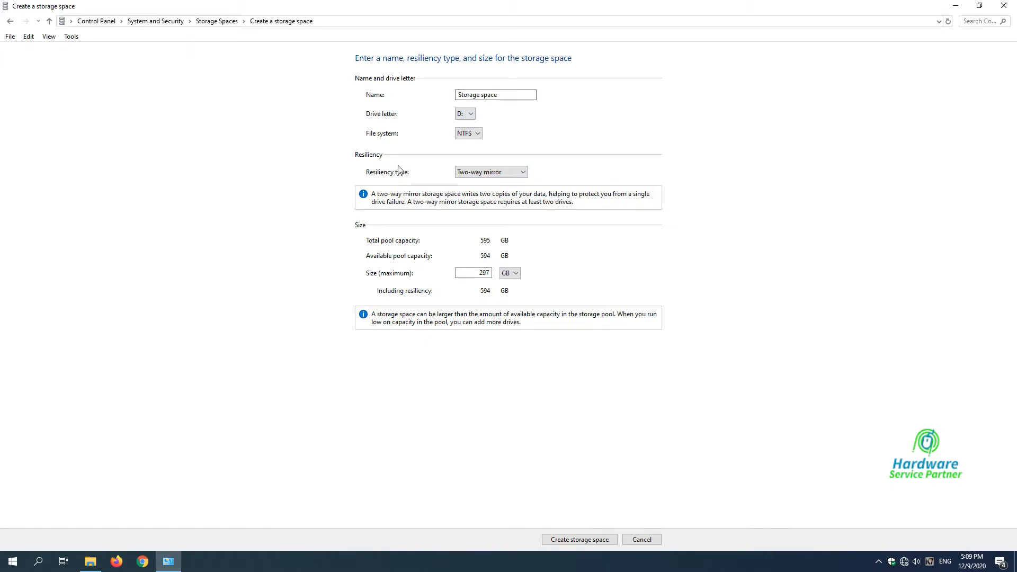
# Create the storage space on drive D: with the NTFS file system and Two-way mirror resiliency
pyautogui.click(476, 133)
pyautogui.click(520, 175)
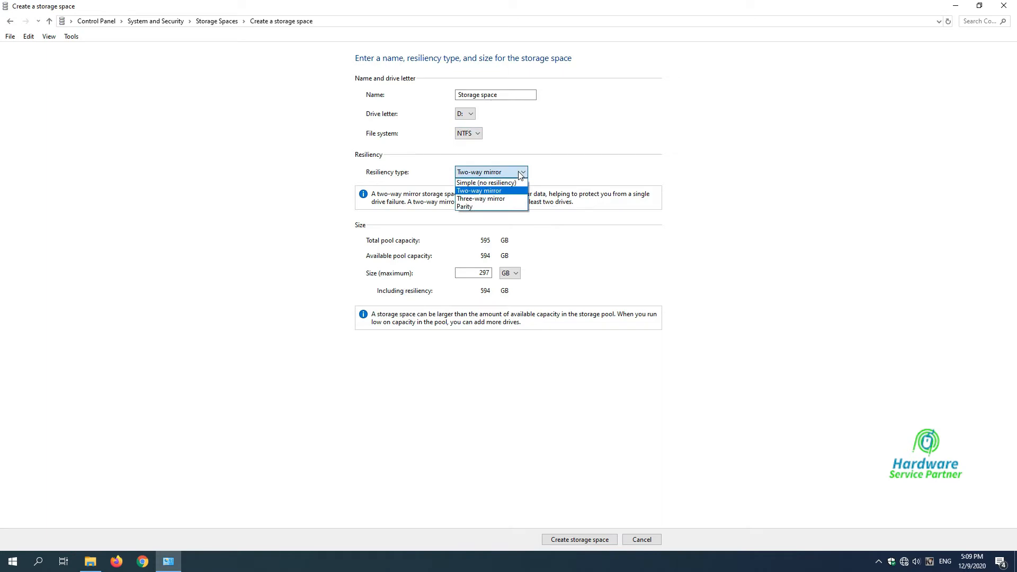
pyautogui.click(501, 192)
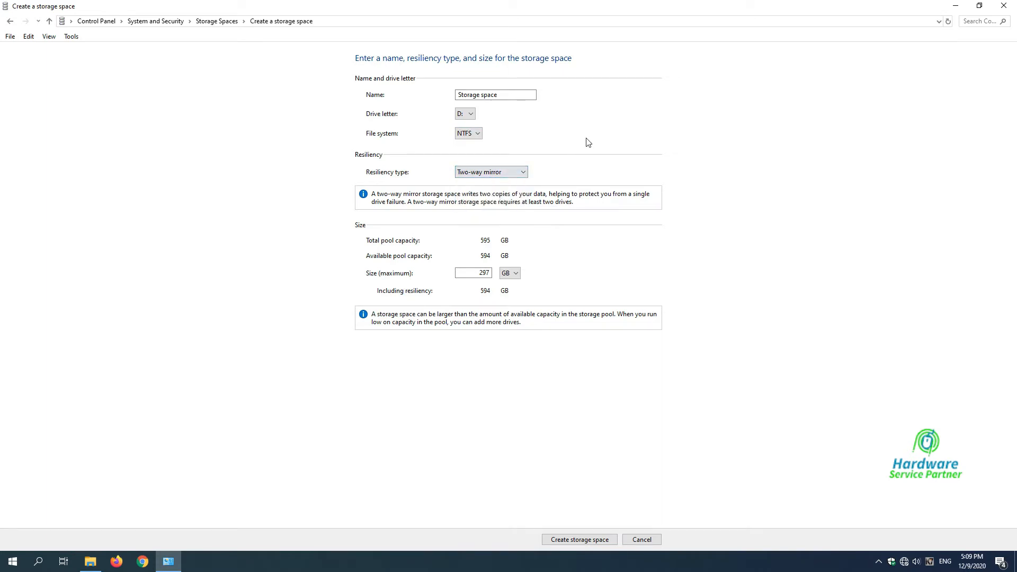
pyautogui.click(580, 540)
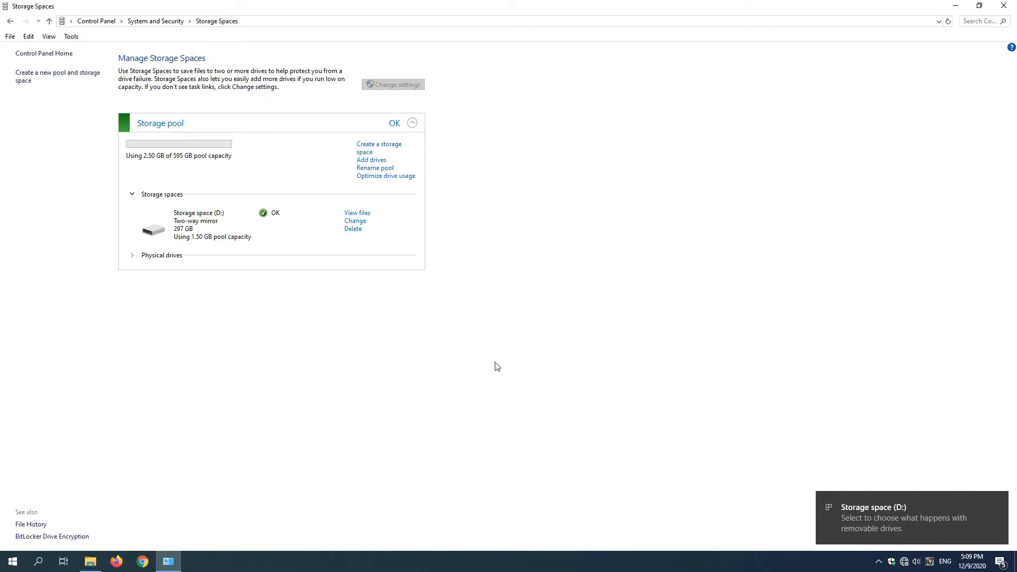
# Expand the pool's physical drives and arrange the Storage Spaces window side by side with a This PC window
pyautogui.click(147, 264)
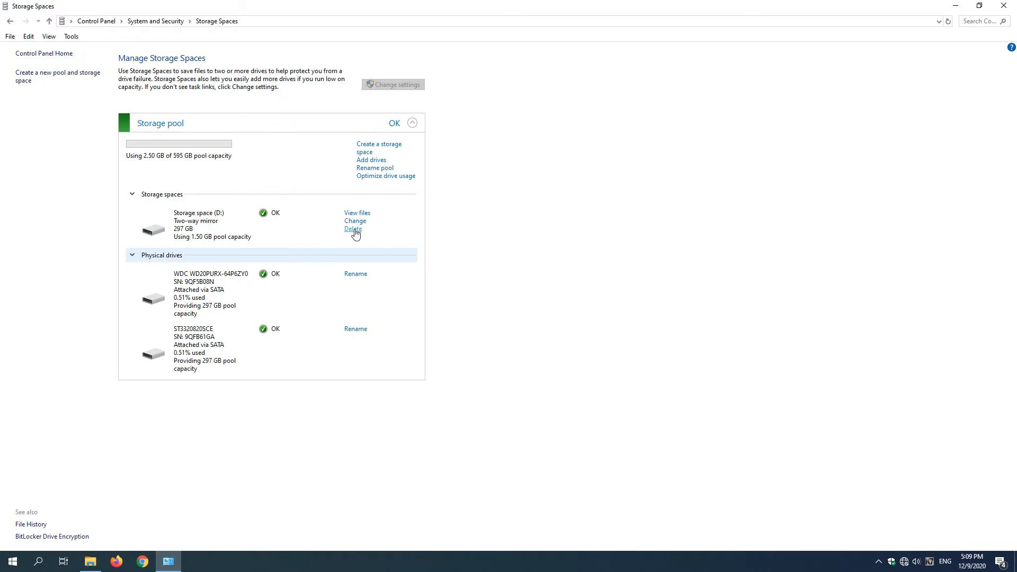
pyautogui.moveTo(517, 8); pyautogui.dragTo(661, 41)
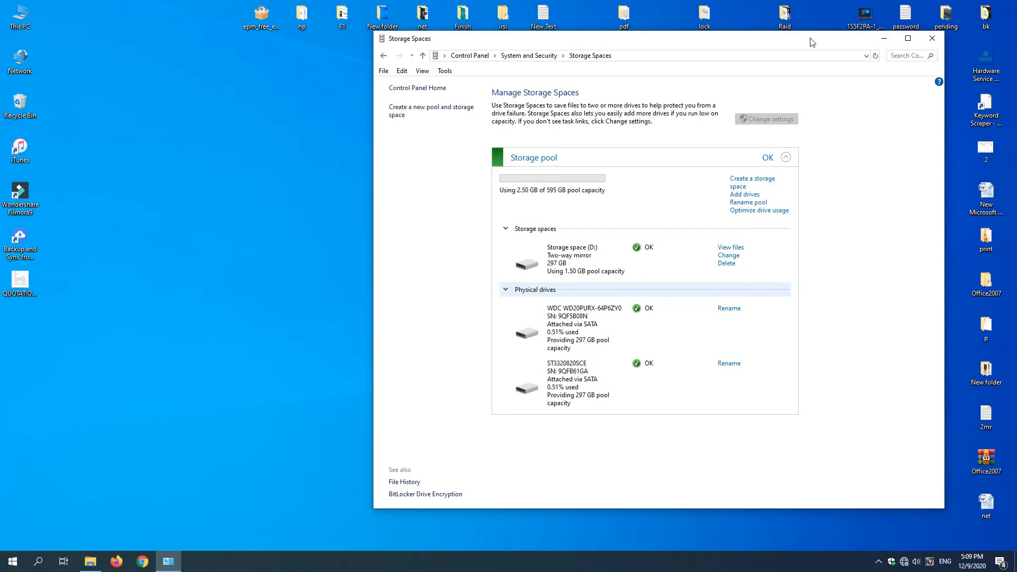
pyautogui.doubleClick(784, 36)
pyautogui.doubleClick(717, 7)
pyautogui.moveTo(720, 37); pyautogui.dragTo(817, 31)
pyautogui.doubleClick(26, 15)
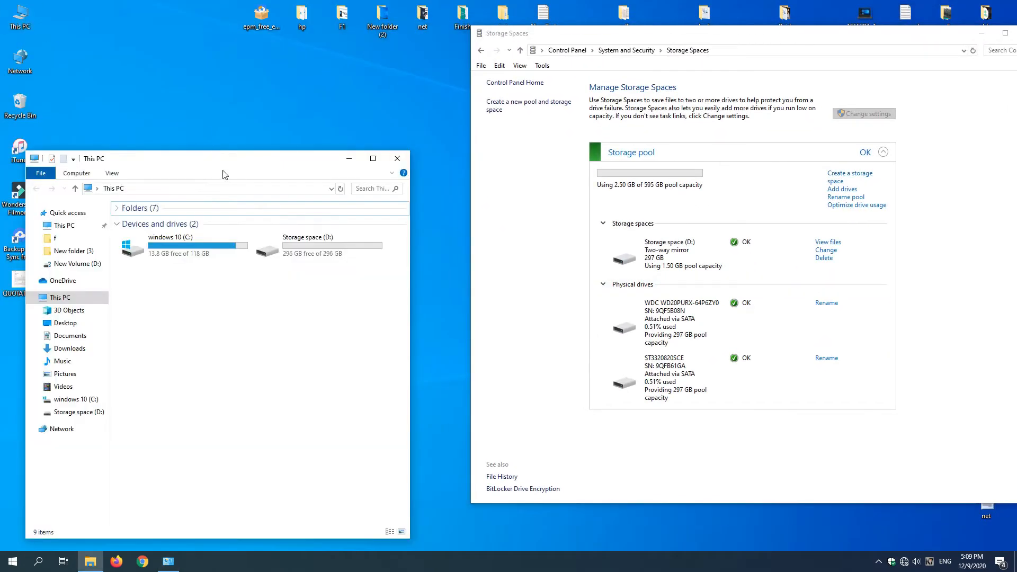
pyautogui.moveTo(235, 160); pyautogui.dragTo(252, 73)
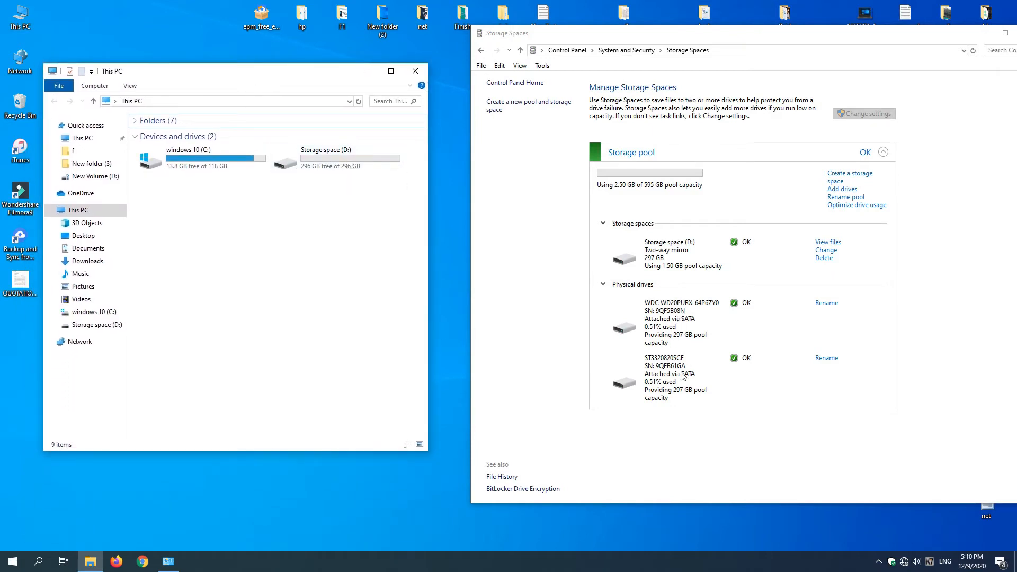
# Open Storage space (D:) and create a new OpenDocument Presentation and a new OpenDocument Text file in it
pyautogui.moveTo(350, 161)
pyautogui.doubleClick(327, 159)
pyautogui.rightClick(240, 204)
pyautogui.moveTo(316, 361)
pyautogui.click(364, 484)
pyautogui.rightClick(219, 290)
pyautogui.moveTo(335, 438)
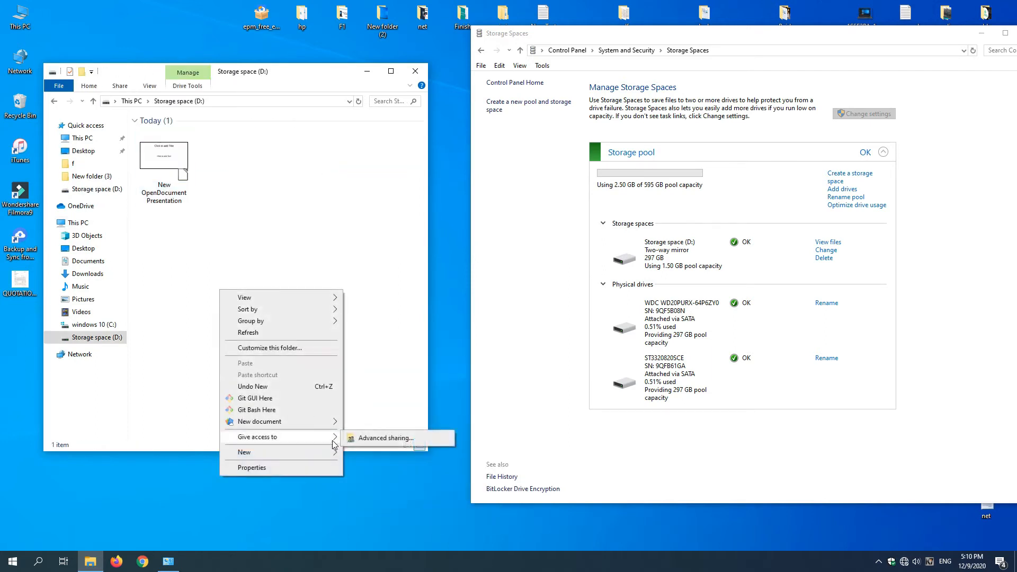
pyautogui.click(382, 381)
# Create two new Microsoft Office Publisher documents on Storage space (D:), keeping their default names
pyautogui.rightClick(301, 333)
pyautogui.moveTo(366, 494)
pyautogui.click(492, 446)
pyautogui.rightClick(333, 347)
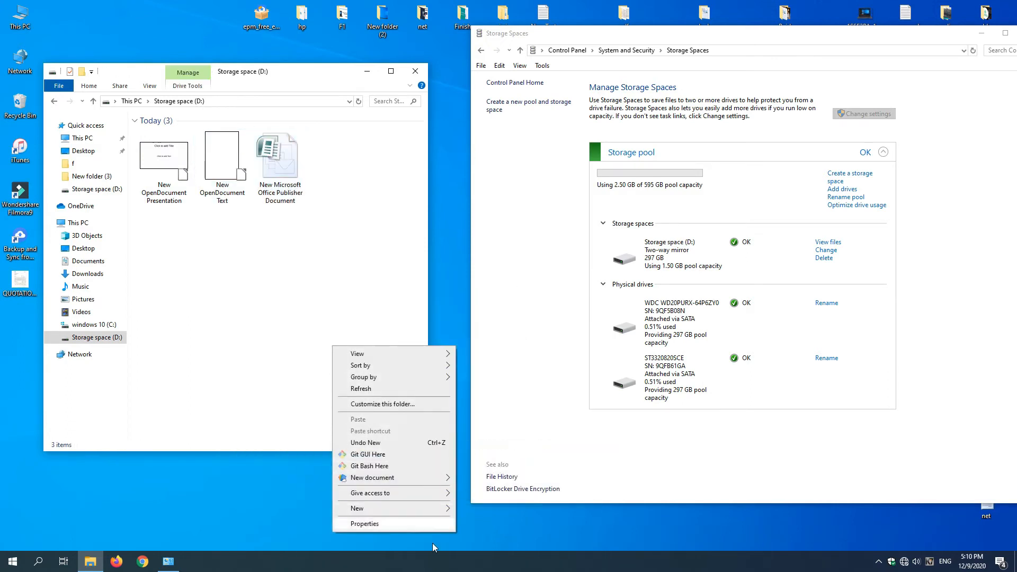
pyautogui.click(509, 461)
# Create a new Microsoft Office Word document and a Microsoft Office Access 2007 database on Storage space (D:)
pyautogui.rightClick(312, 345)
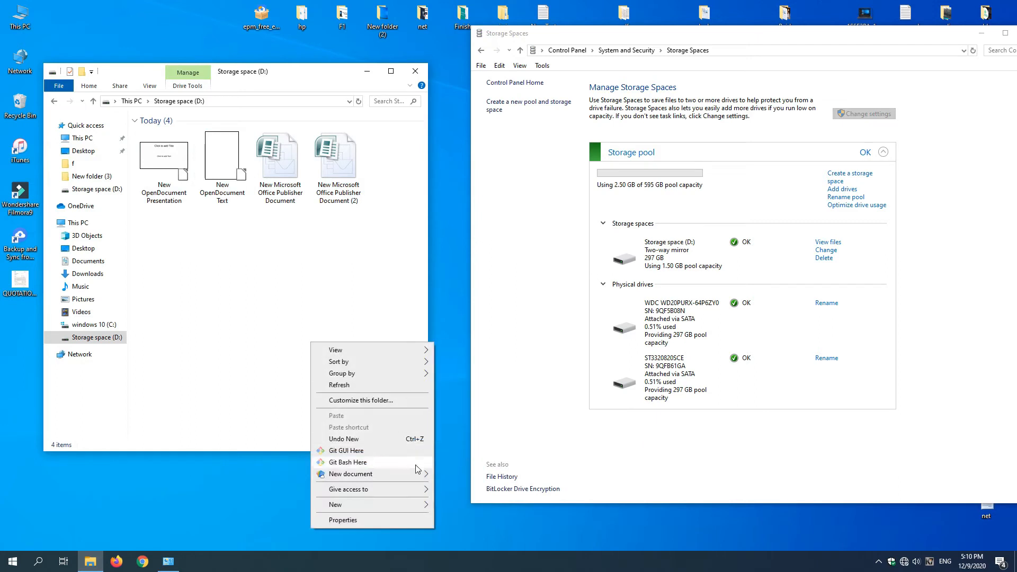
pyautogui.moveTo(418, 504)
pyautogui.click(506, 390)
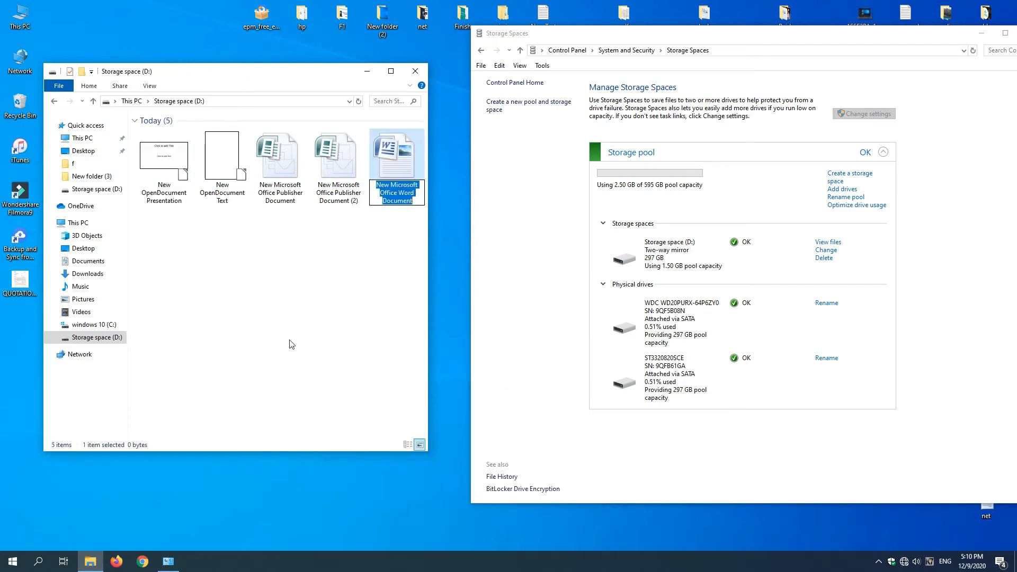
pyautogui.rightClick(290, 340)
pyautogui.moveTo(382, 502)
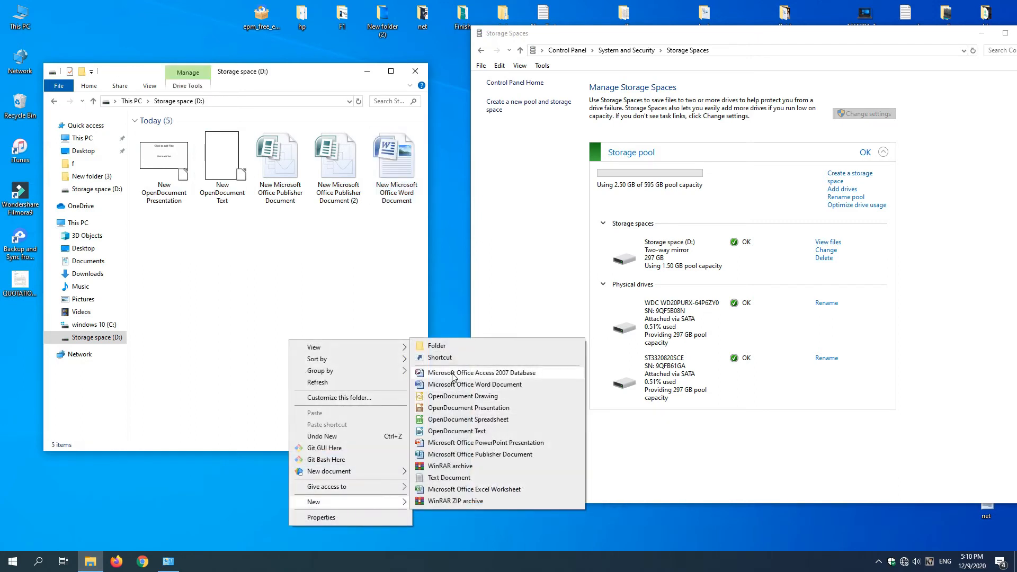
pyautogui.click(453, 373)
# Create a new WinRAR ZIP archive on Storage space (D:), keeping its default name
pyautogui.rightClick(258, 312)
pyautogui.moveTo(348, 474)
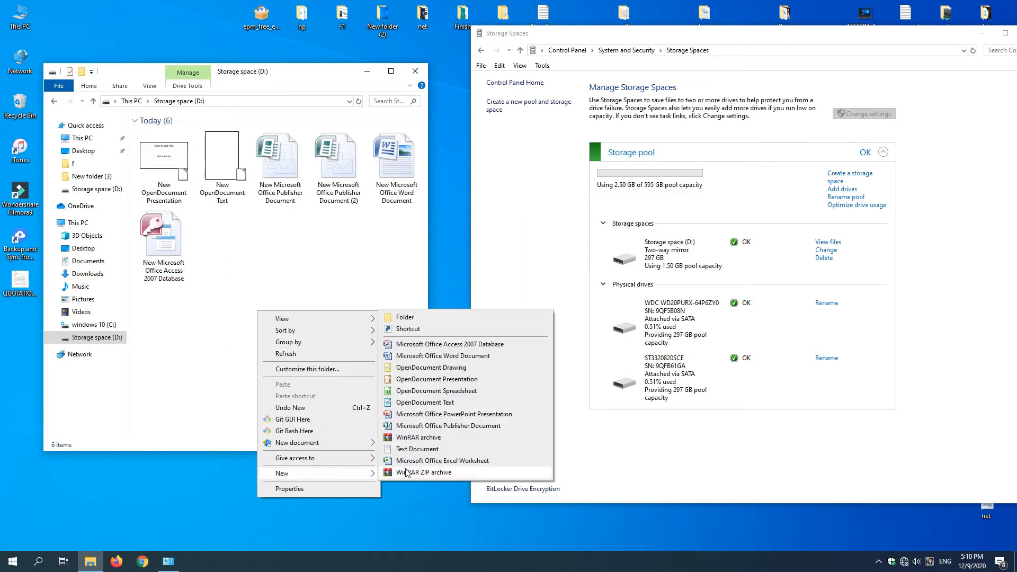
pyautogui.click(407, 473)
pyautogui.click(294, 342)
# Go back to This PC, reopen Storage space (D:), and delete the new Microsoft Office Word document
pyautogui.click(53, 101)
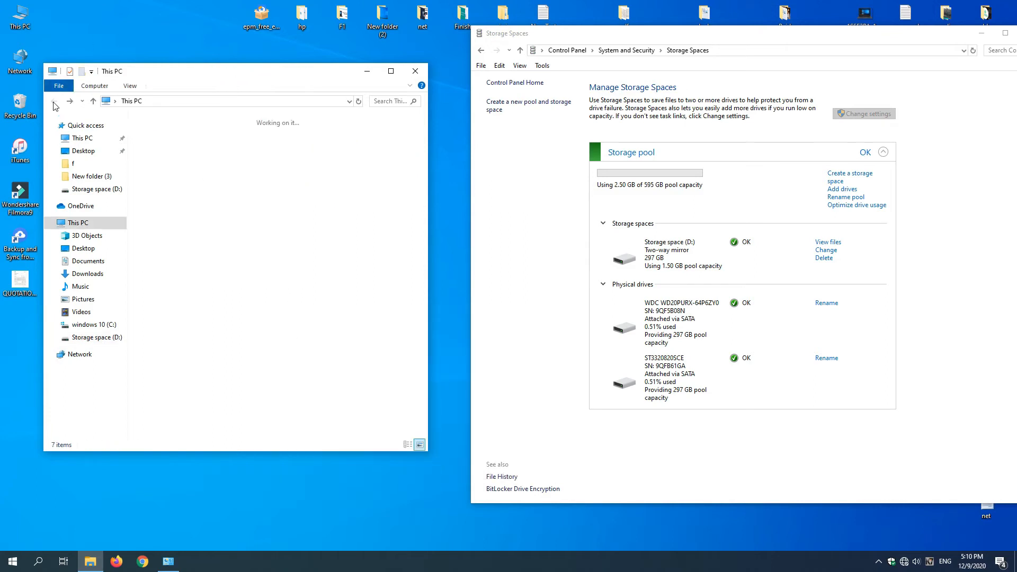
pyautogui.doubleClick(320, 165)
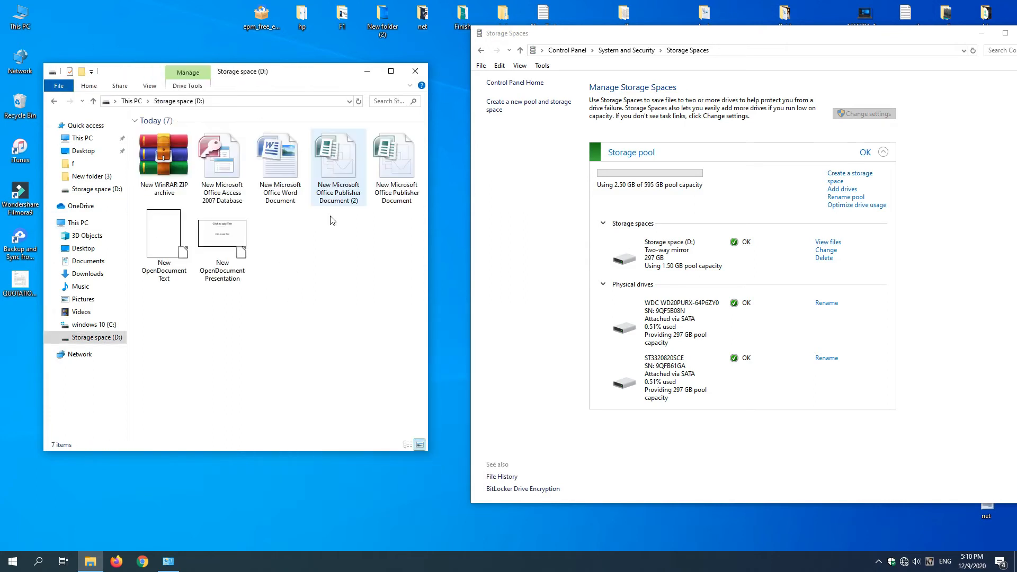
pyautogui.click(293, 187)
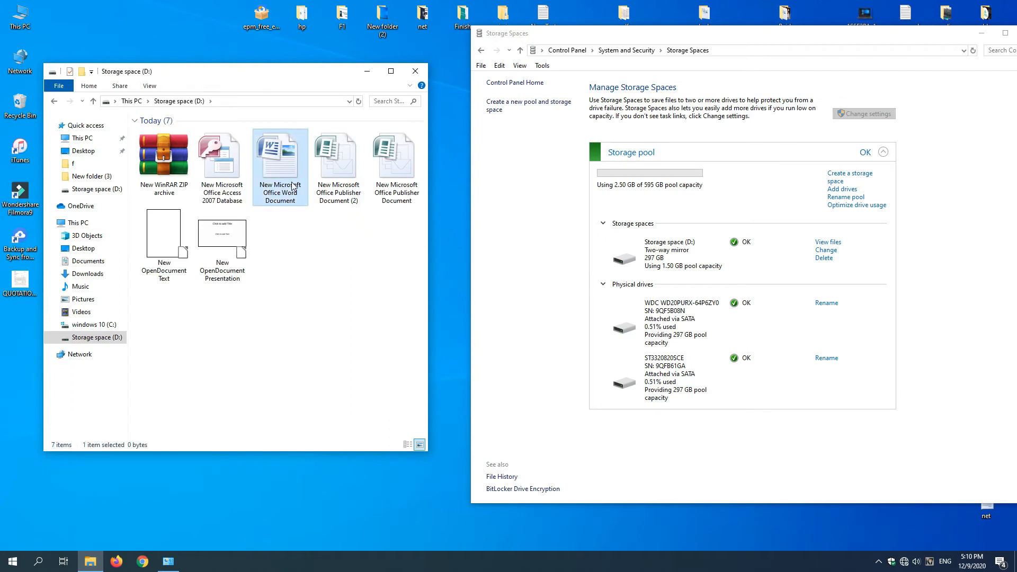
# Leave and reopen Storage space (D:) repeatedly to check access to its files, and examine the pool's drive status
pyautogui.click(51, 102)
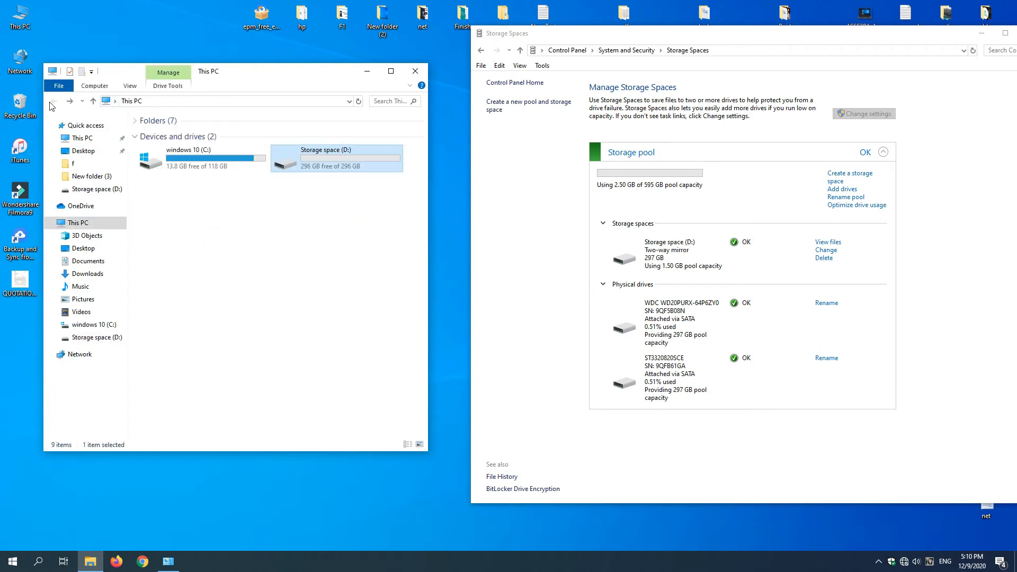
pyautogui.doubleClick(318, 153)
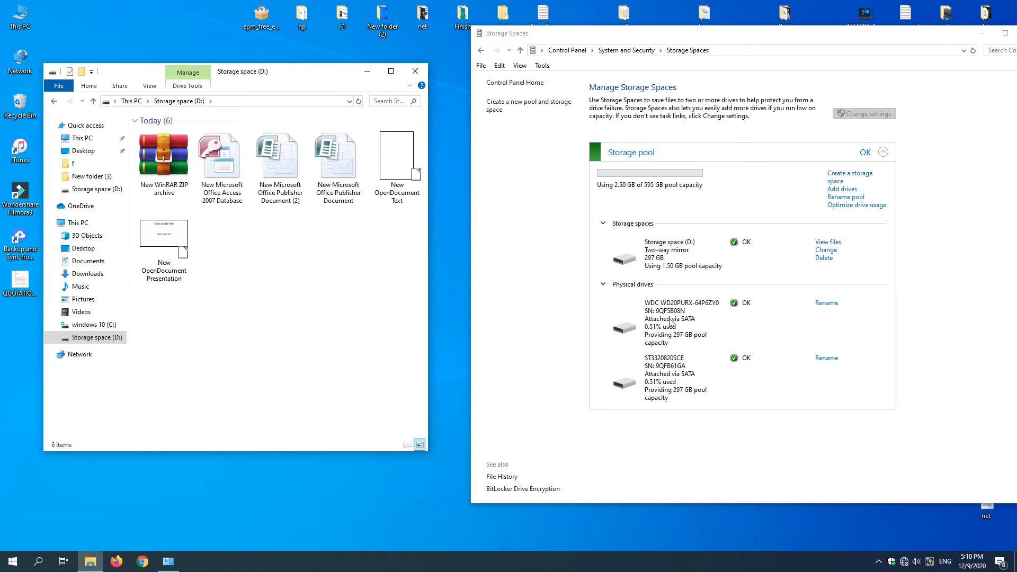
pyautogui.click(54, 101)
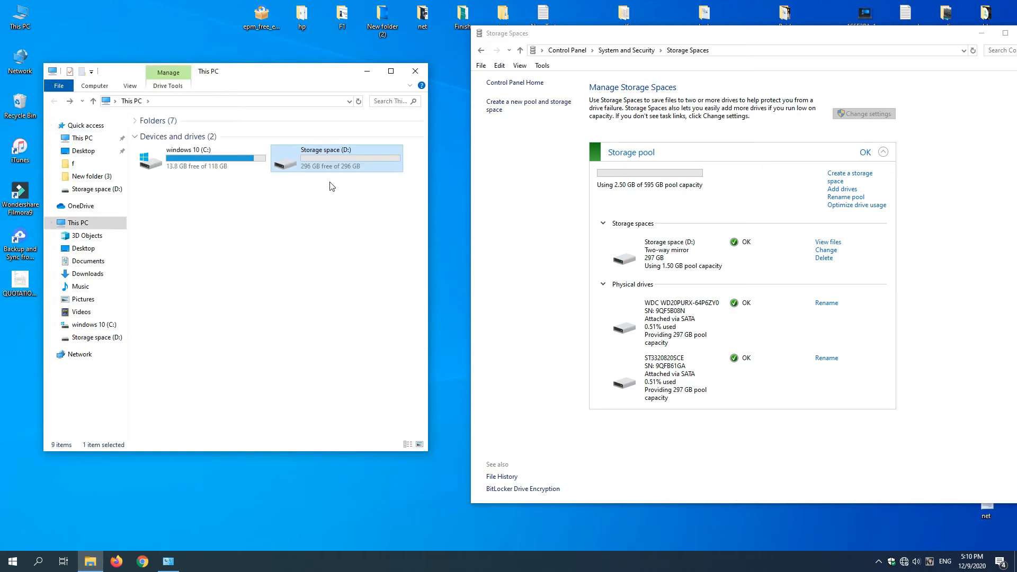
pyautogui.doubleClick(332, 160)
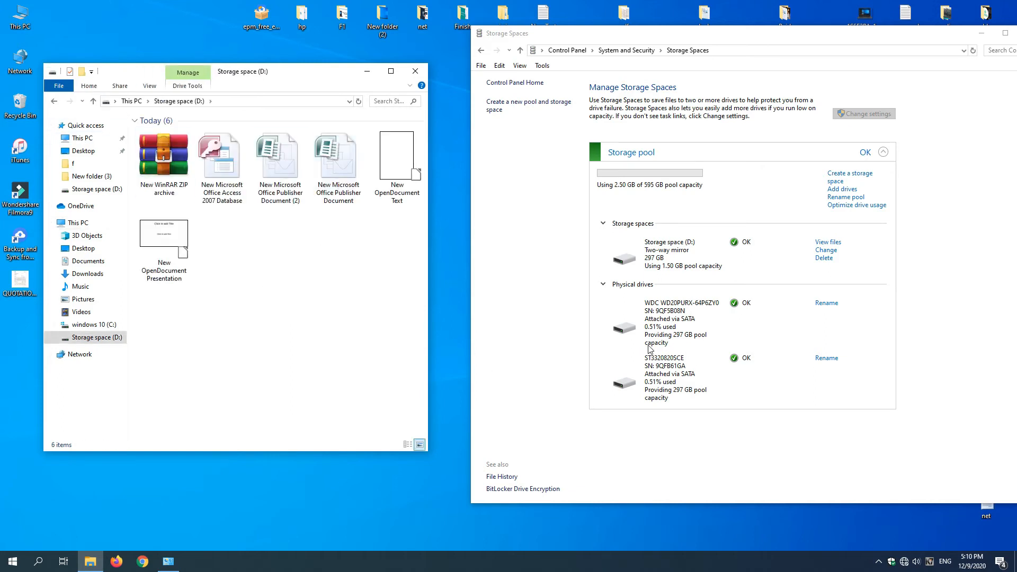
pyautogui.click(54, 101)
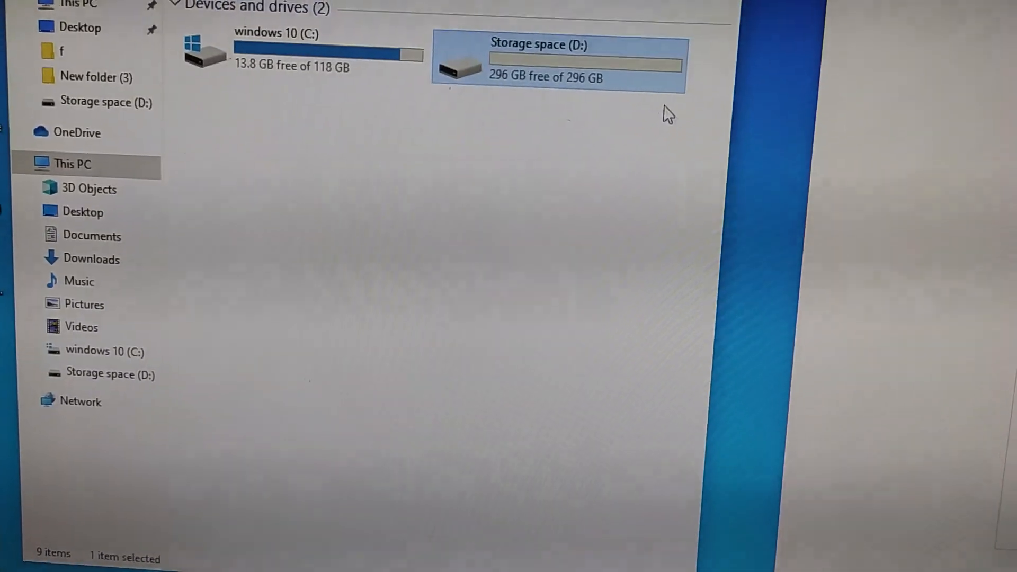
pyautogui.doubleClick(585, 65)
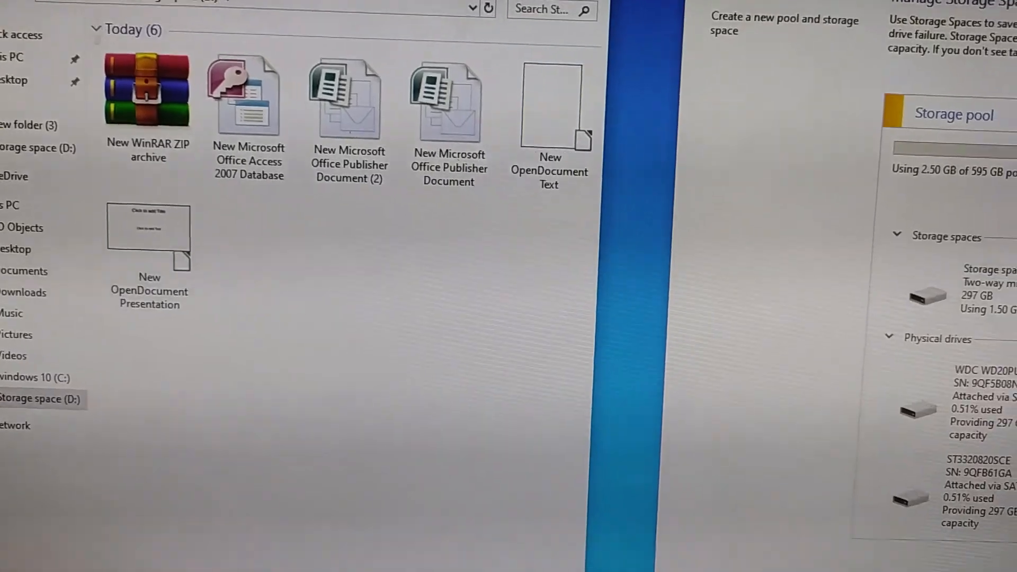
pyautogui.click(31, 121)
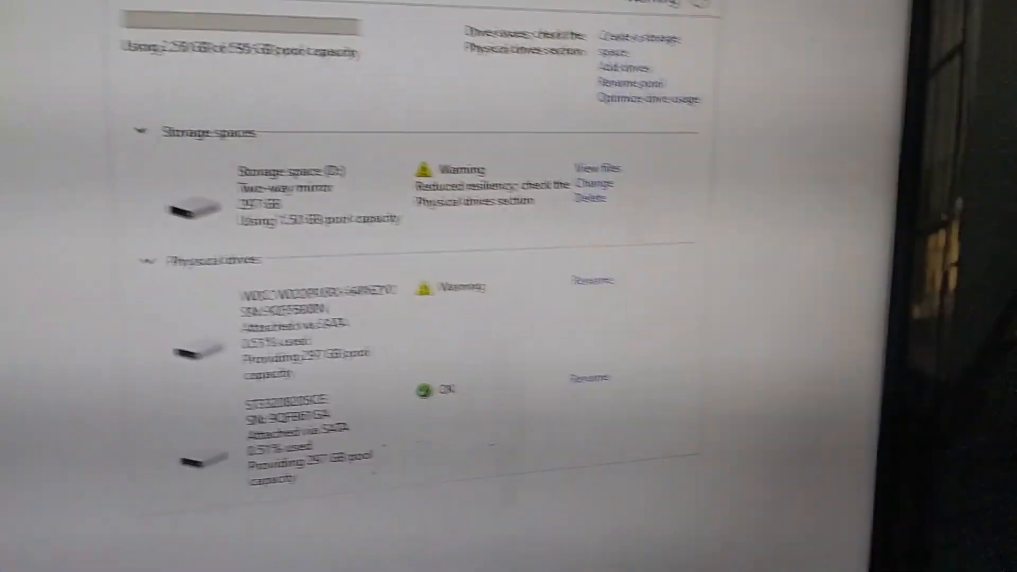